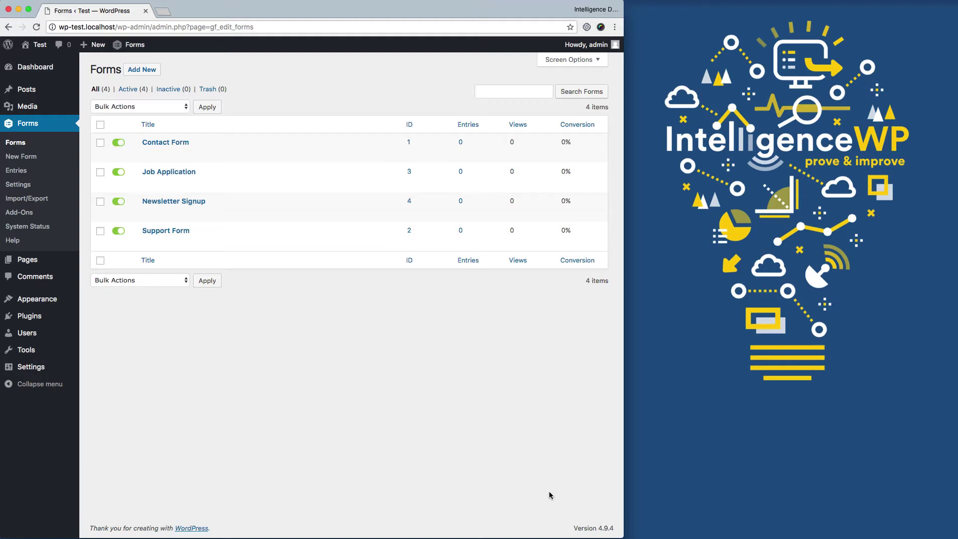
Step: Find 'Gravity Forms Intelligence' under Plugins > Add New, then install and activate it
{"action": "left_click", "coordinate": [29, 316]}
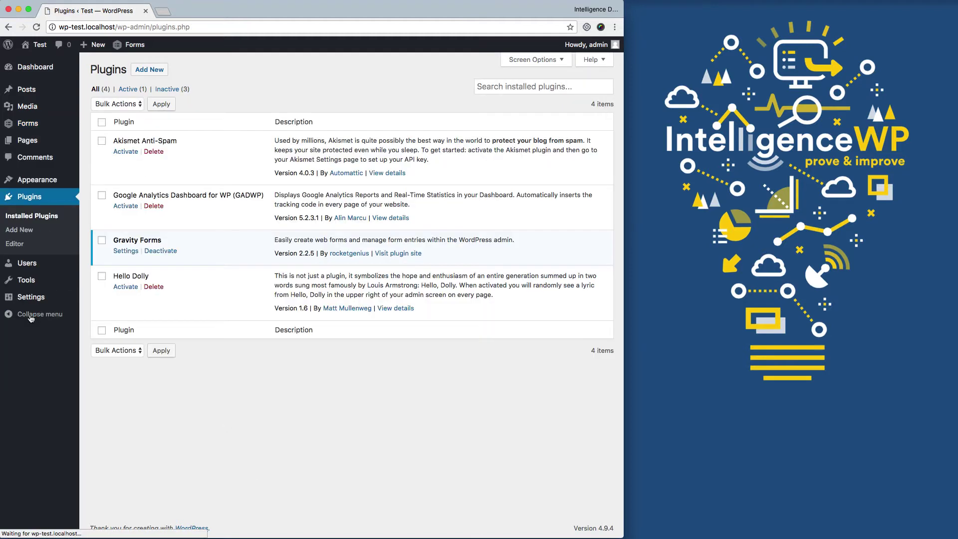
{"action": "left_click", "coordinate": [149, 69]}
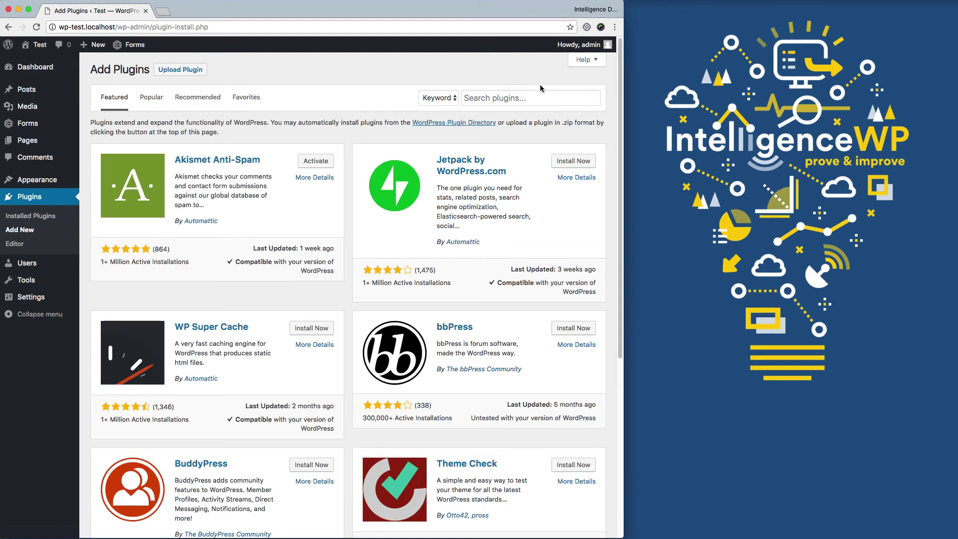
{"action": "left_click", "coordinate": [541, 94]}
{"action": "left_click", "coordinate": [544, 112]}
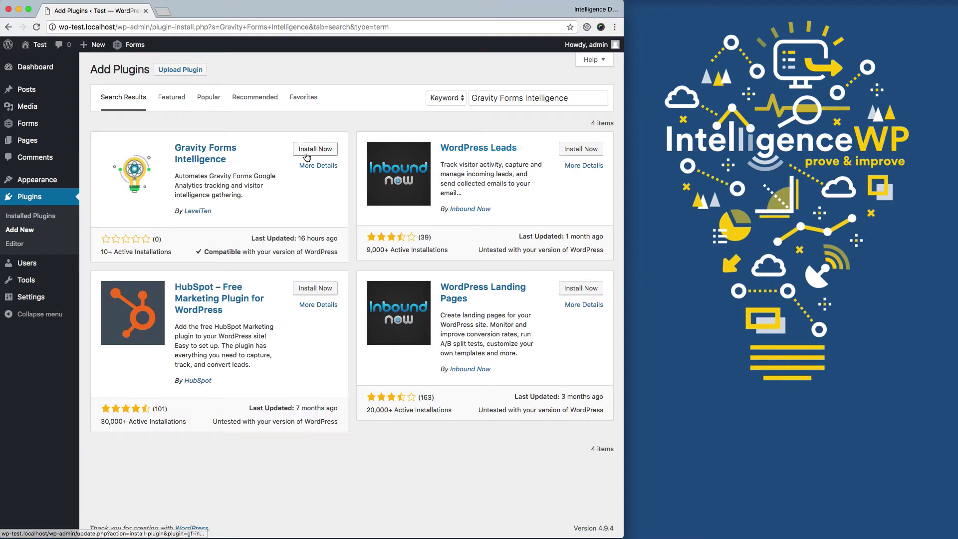
{"action": "left_click", "coordinate": [310, 150]}
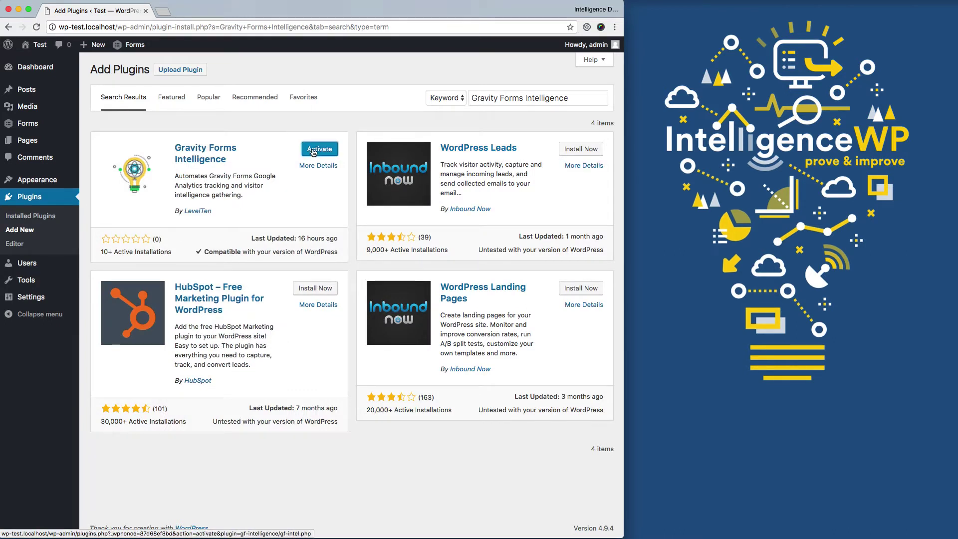
{"action": "left_click", "coordinate": [313, 151]}
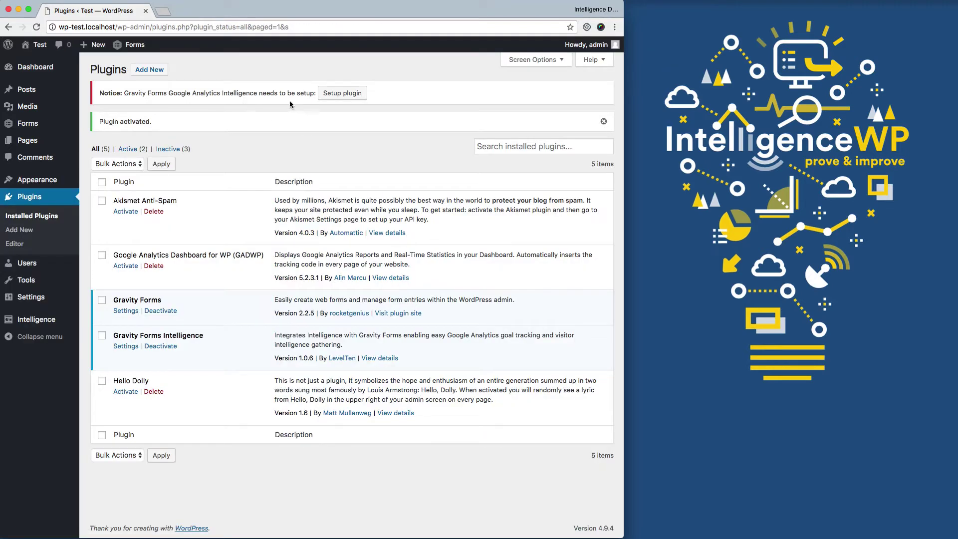
Step: From the Gravity Forms Intelligence setup notice, install and activate the Intelligence framework plugin
{"action": "left_click", "coordinate": [342, 93]}
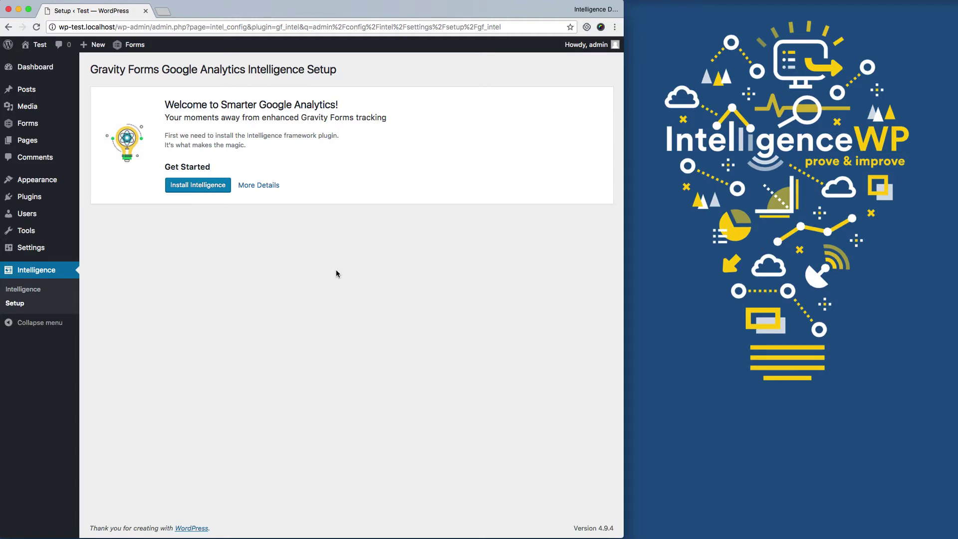
{"action": "left_click", "coordinate": [198, 184]}
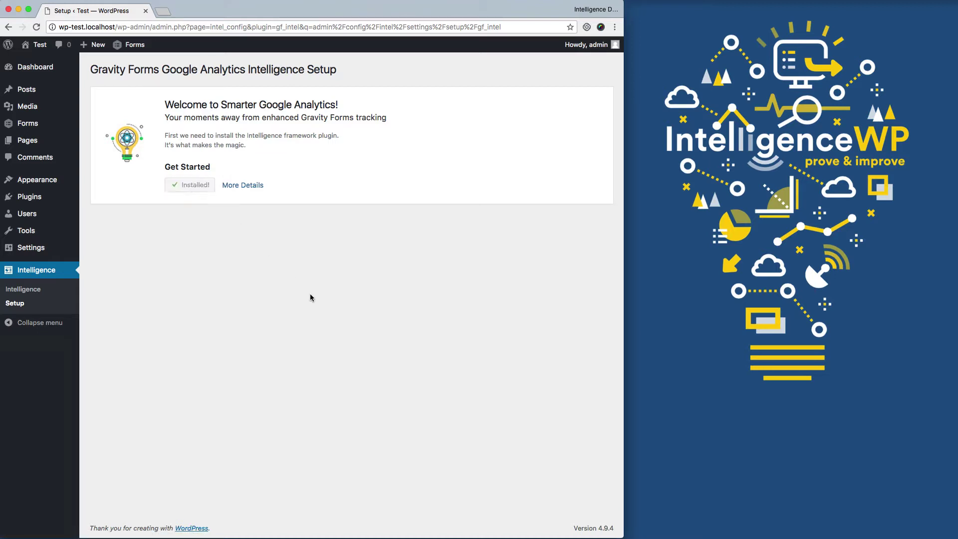
{"action": "left_click", "coordinate": [183, 184]}
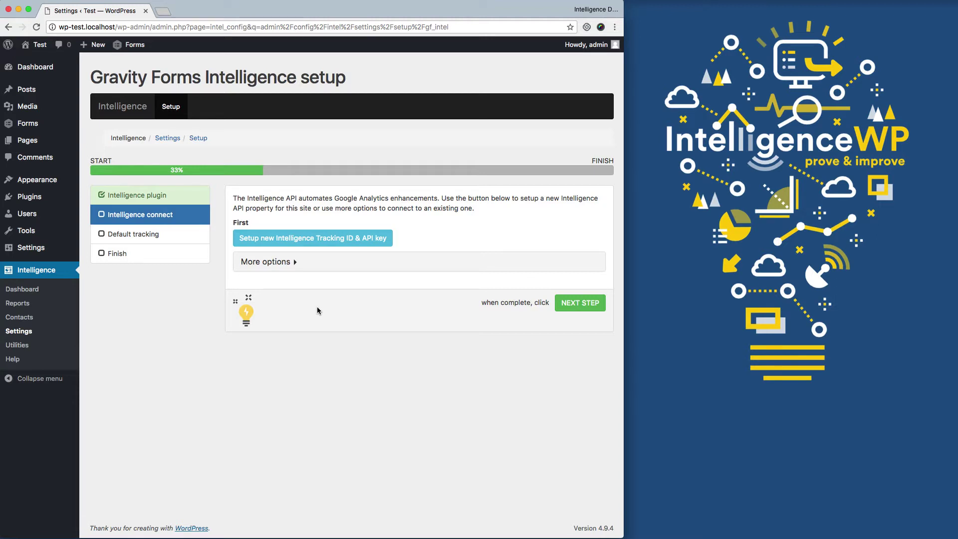
Step: Get a new tracking ID and API key via a Google account and the site's base Analytics property
{"action": "left_click", "coordinate": [292, 243]}
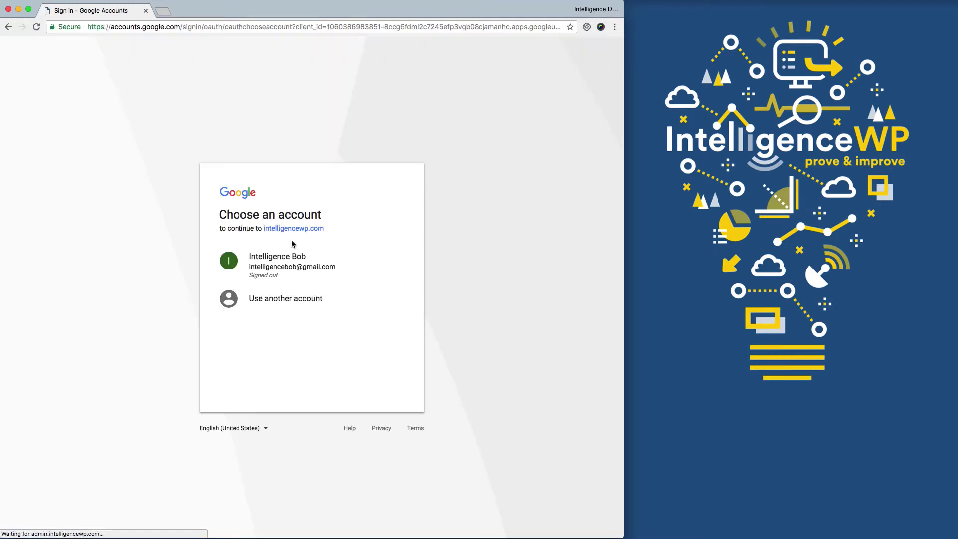
{"action": "left_click", "coordinate": [293, 258]}
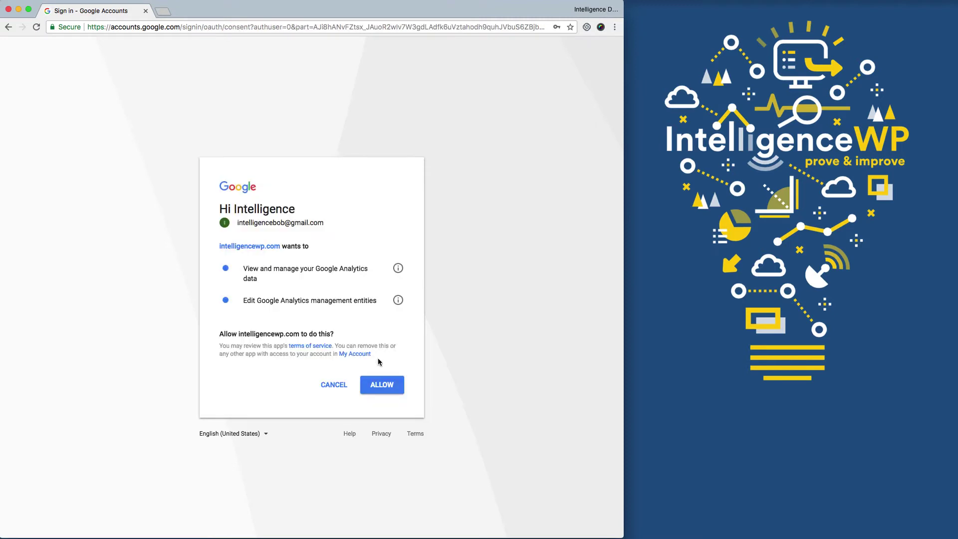
{"action": "left_click", "coordinate": [379, 389]}
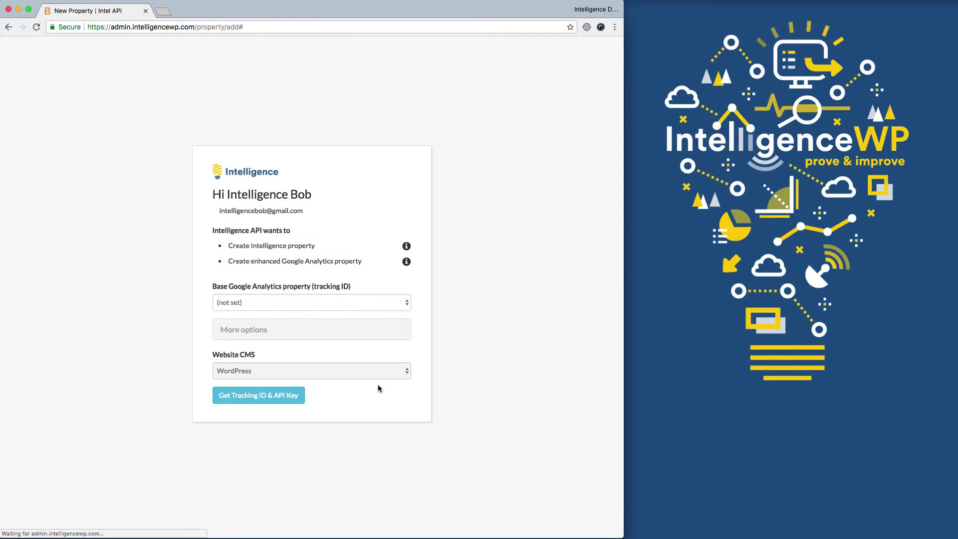
{"action": "left_click", "coordinate": [373, 302]}
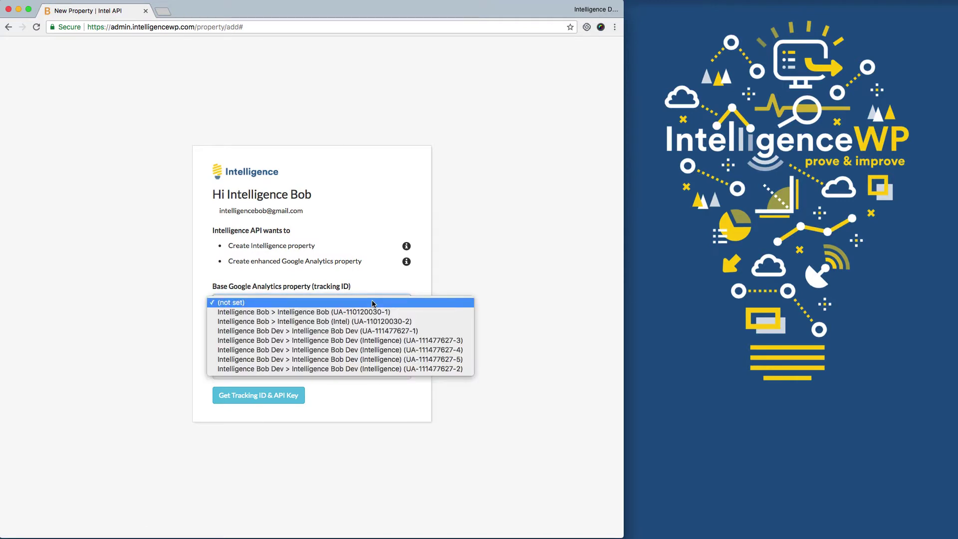
{"action": "left_click", "coordinate": [374, 311]}
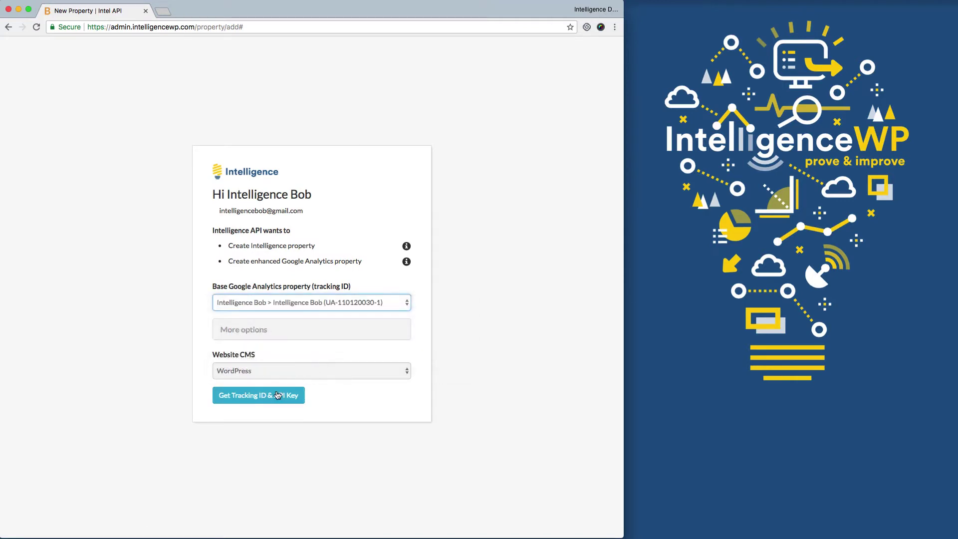
{"action": "left_click", "coordinate": [278, 395]}
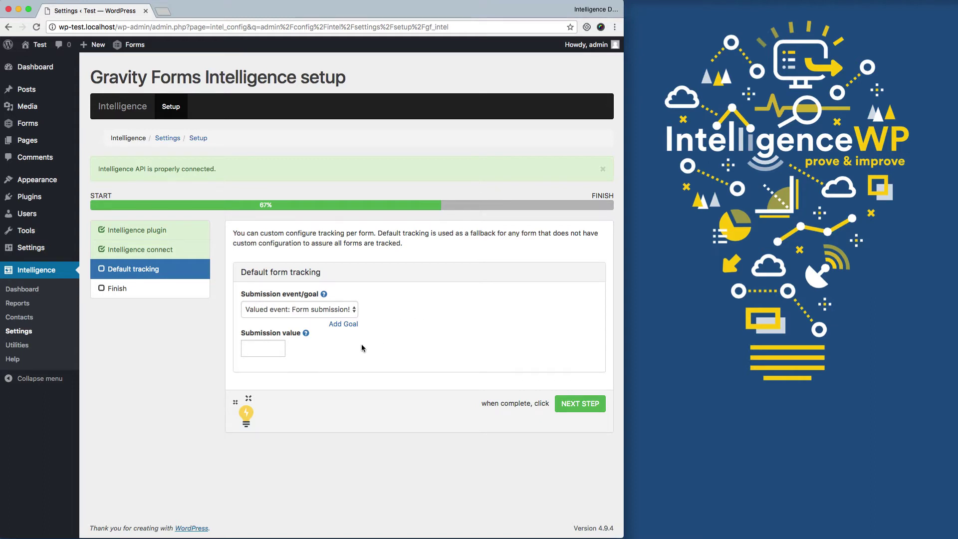
Step: Add a new Intelligence goal titled 'Contact submission'
{"action": "left_click", "coordinate": [343, 325]}
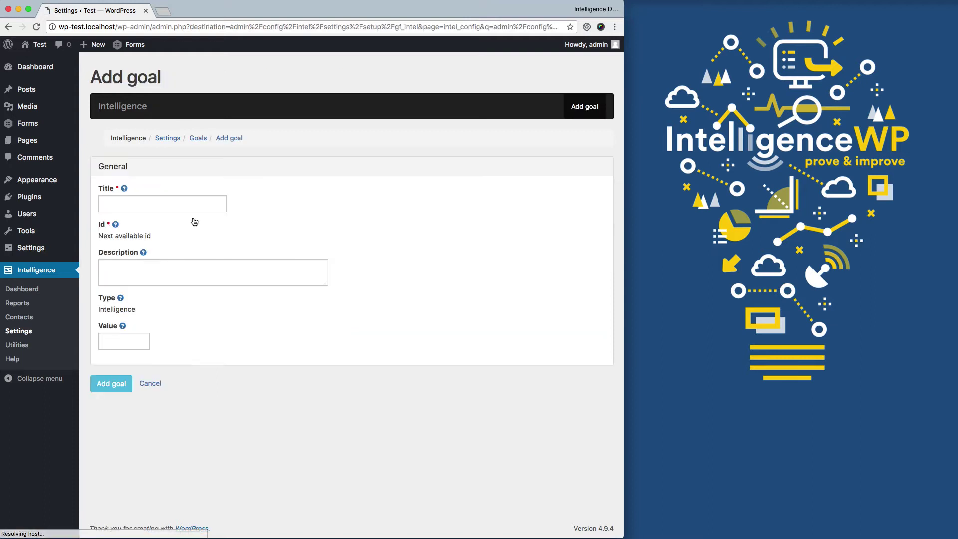
{"action": "left_click", "coordinate": [112, 203]}
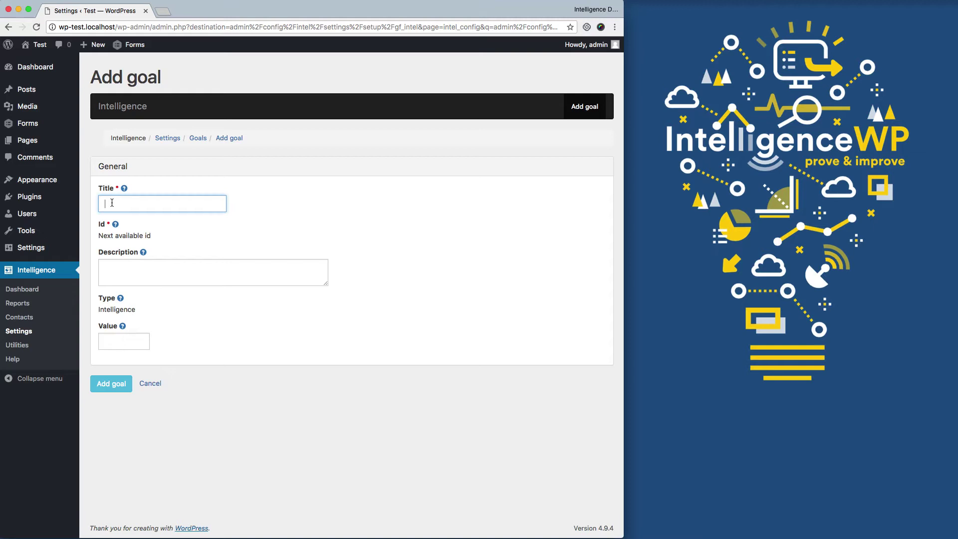
{"action": "type", "text": "Con"}
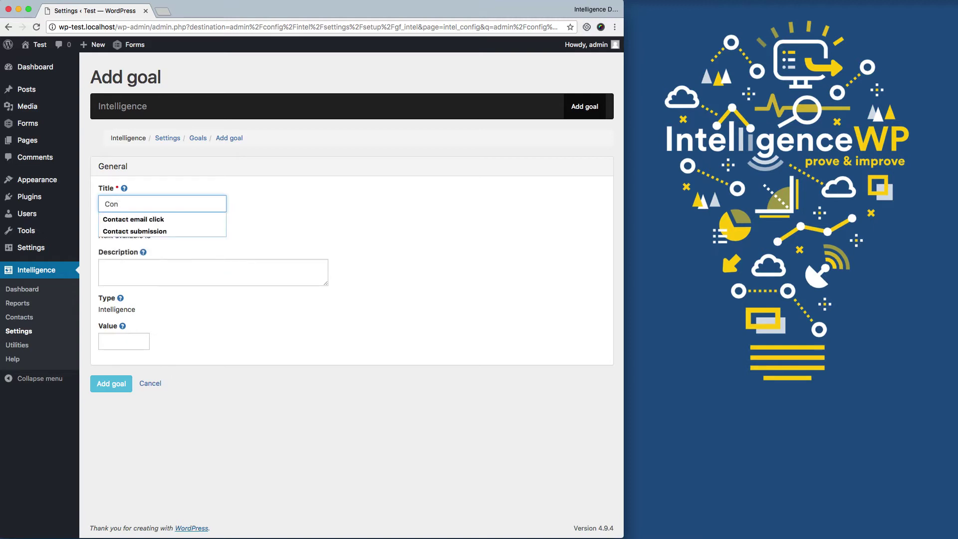
{"action": "key", "text": "Down"}
{"action": "key", "text": "Down"}
{"action": "key", "text": "Tab"}
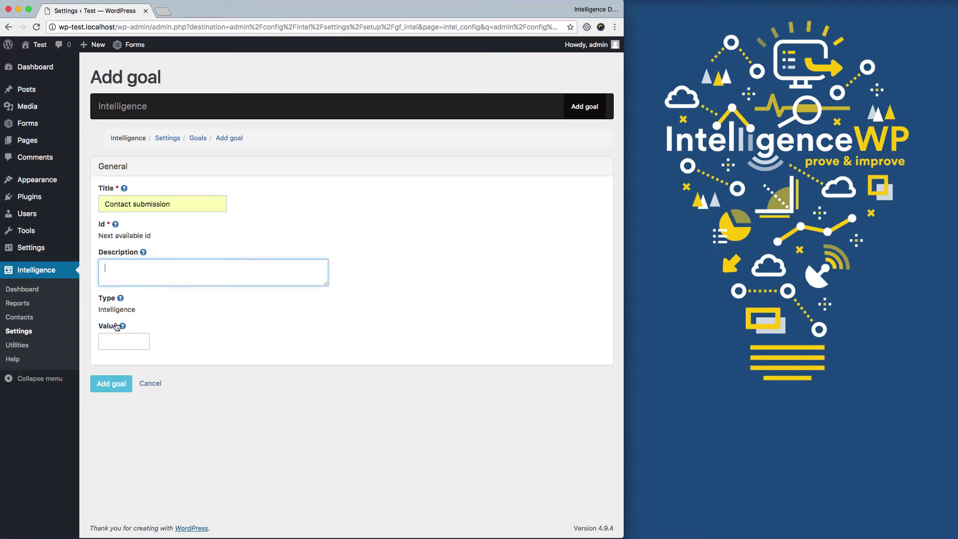
{"action": "left_click", "coordinate": [111, 384]}
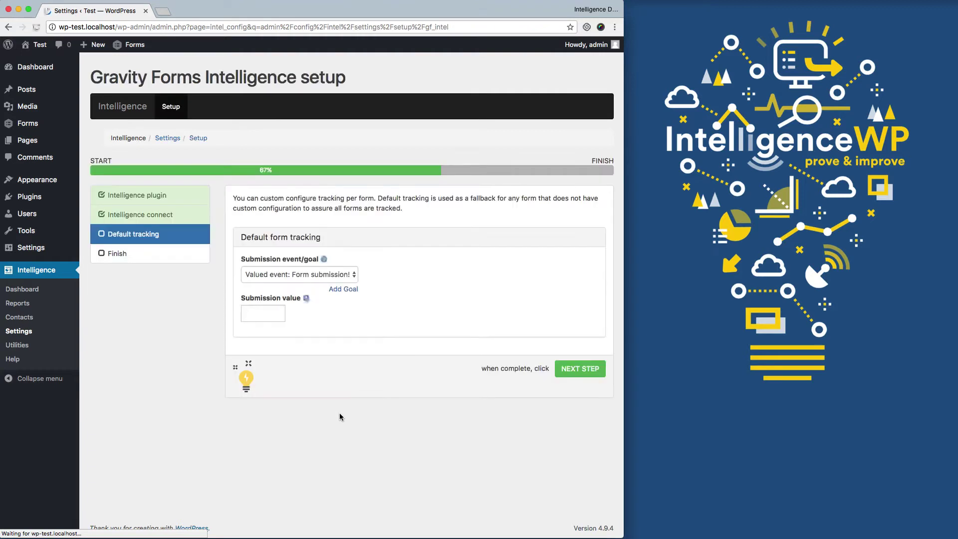
Step: Make 'Goal: Contact submission' the default form-submission goal, finish setup, and open the tracking test page
{"action": "left_click", "coordinate": [319, 274]}
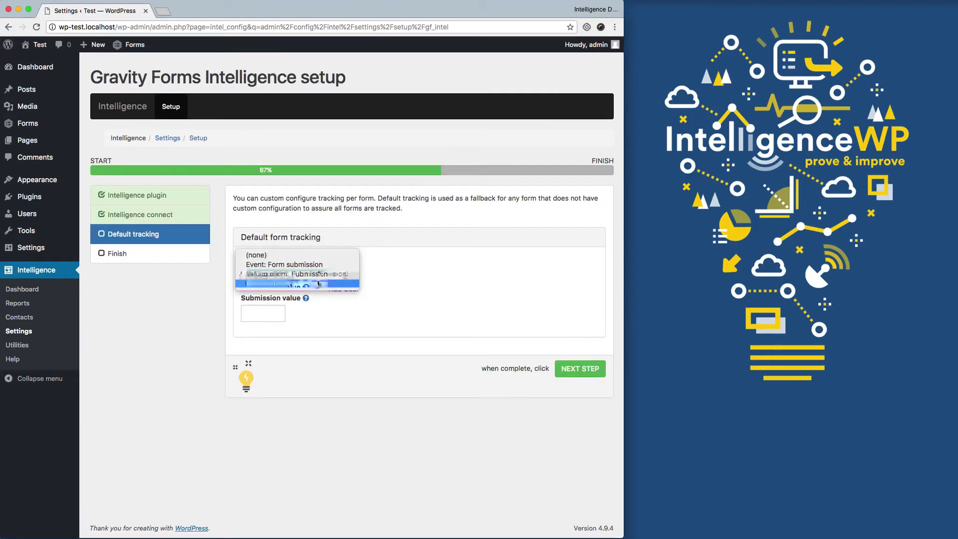
{"action": "left_click", "coordinate": [318, 284]}
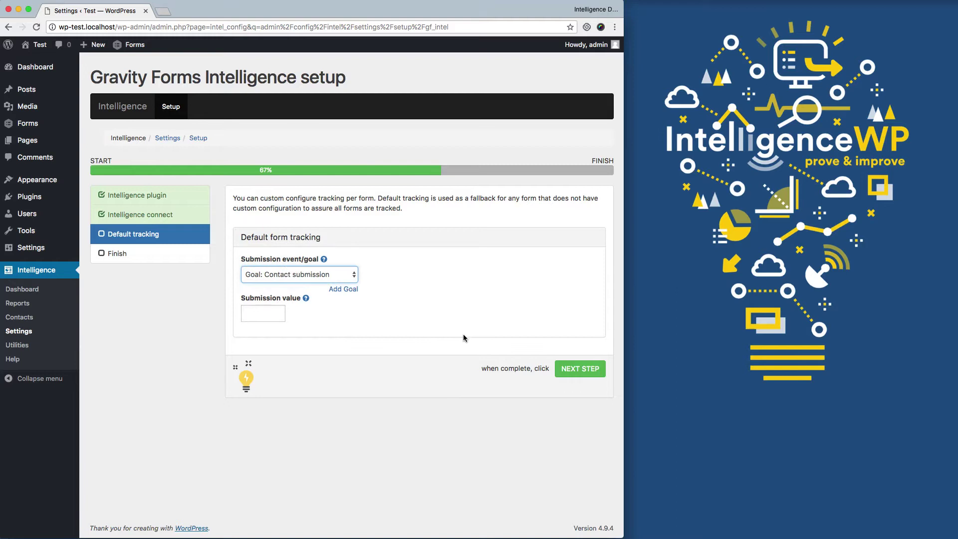
{"action": "left_click", "coordinate": [579, 369]}
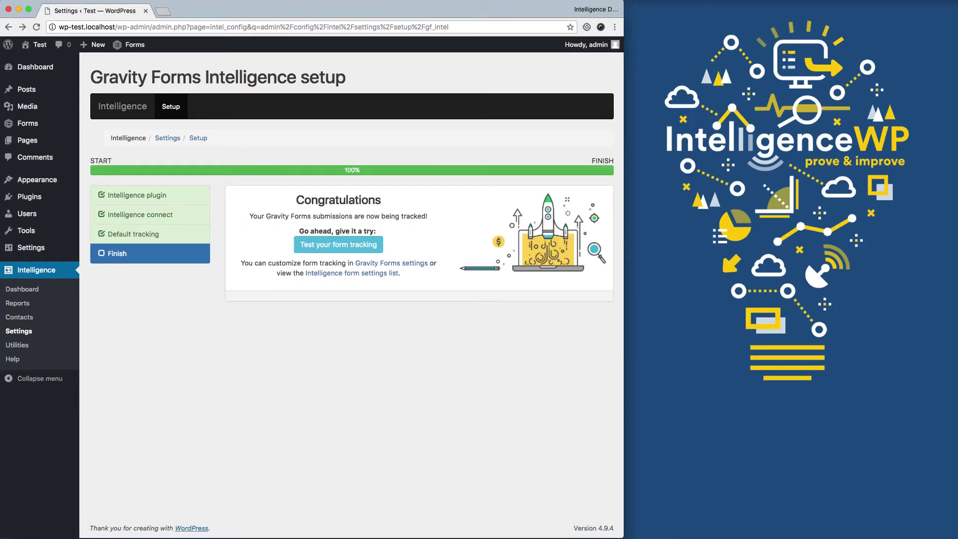
{"action": "left_click", "coordinate": [339, 248]}
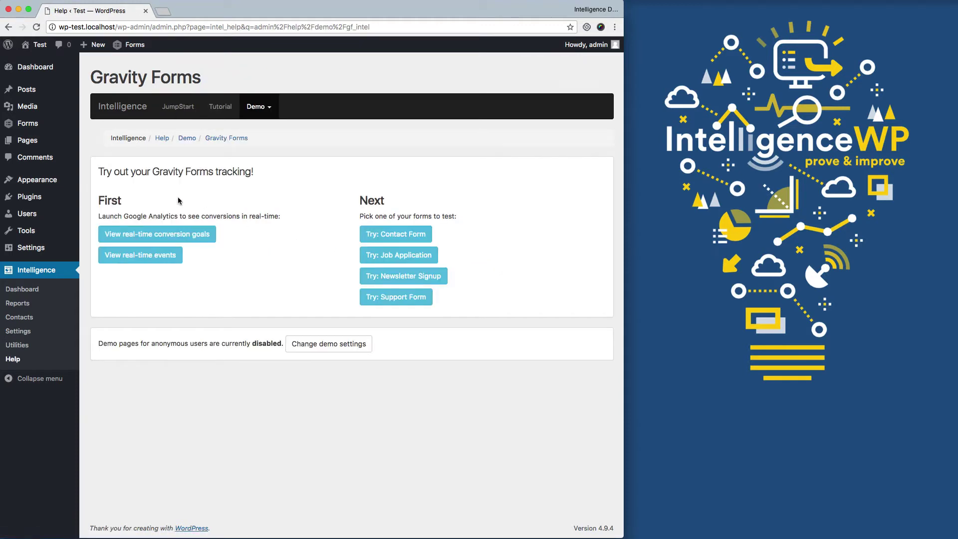
Step: Open the real-time conversion goals in Analytics, then return to the WordPress demo page
{"action": "left_click", "coordinate": [172, 233]}
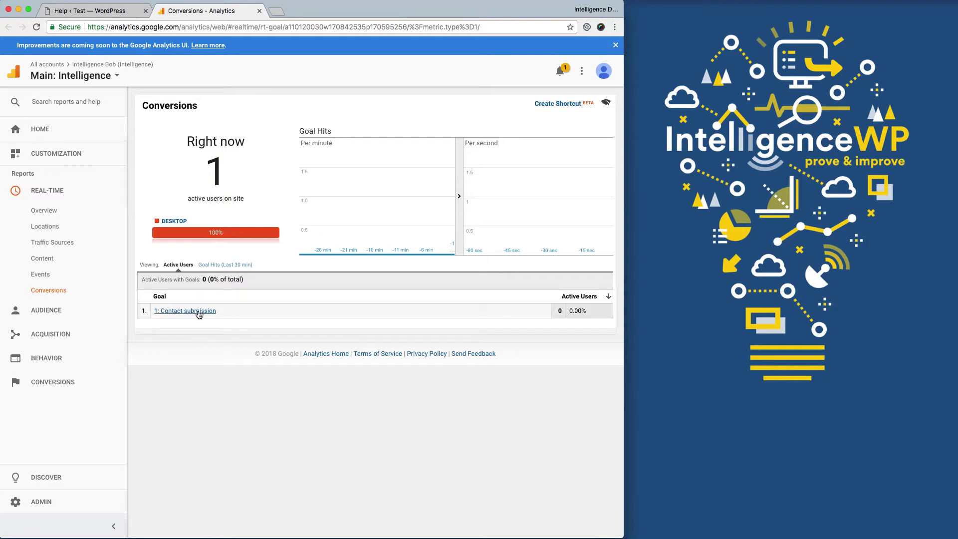
{"action": "left_click", "coordinate": [107, 14]}
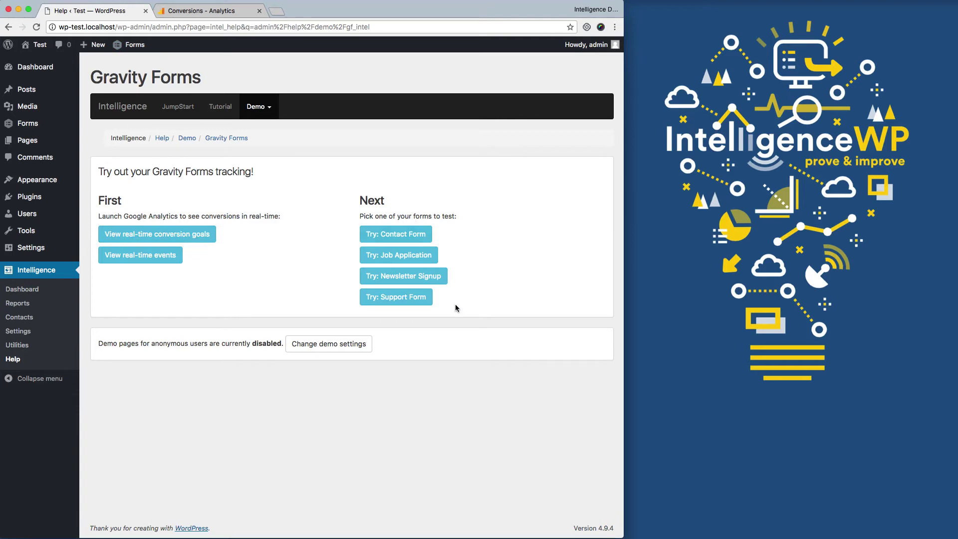
Step: Open the demo Contact Form and enter a first and last name, an e-mail address, and subject 'Test'
{"action": "left_click", "coordinate": [409, 235]}
{"action": "left_click", "coordinate": [323, 251]}
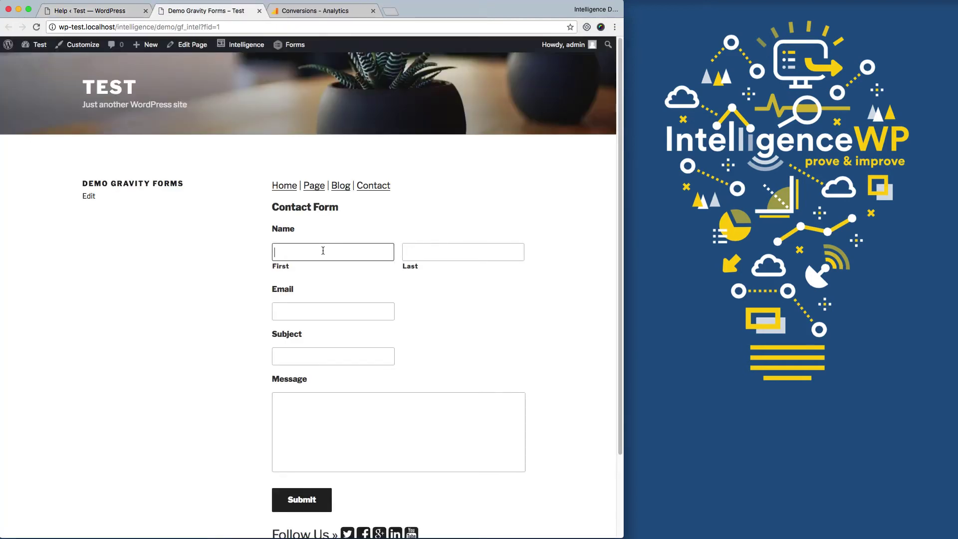
{"action": "type", "text": "Abe"}
{"action": "key", "text": "Tab"}
{"action": "type", "text": "Tes"}
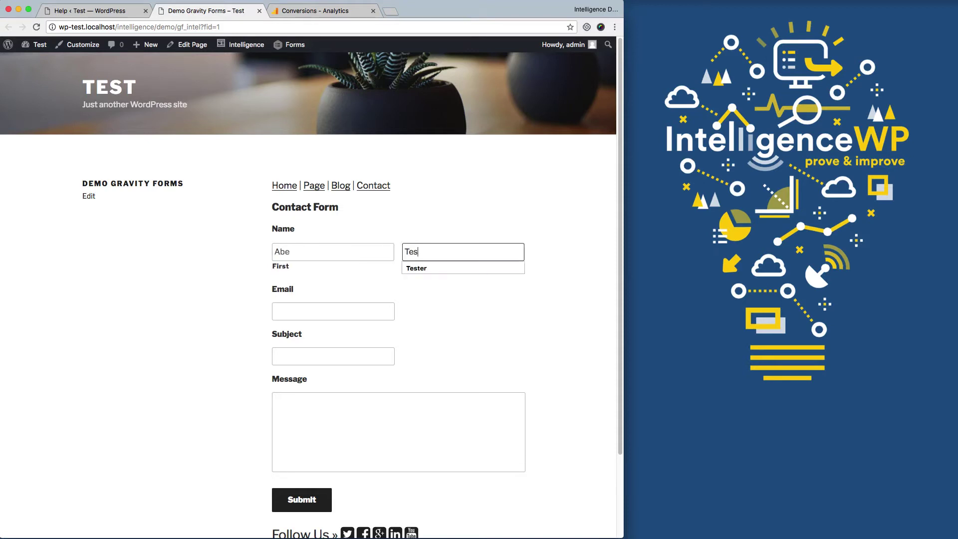
{"action": "type", "text": "ter"}
{"action": "key", "text": "Tab"}
{"action": "type", "text": "ab"}
{"action": "key", "text": "Down"}
{"action": "key", "text": "Return"}
{"action": "key", "text": "Tab"}
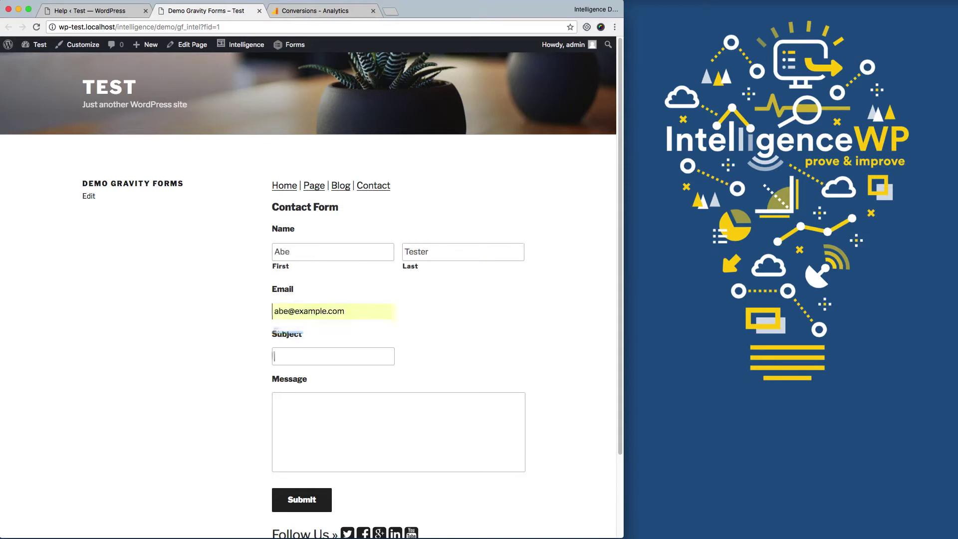
{"action": "type", "text": "Test"}
{"action": "key", "text": "Tab"}
Step: Submit the form with message 'Test' and check Analytics real-time Events and Conversions for it
{"action": "type", "text": "Test"}
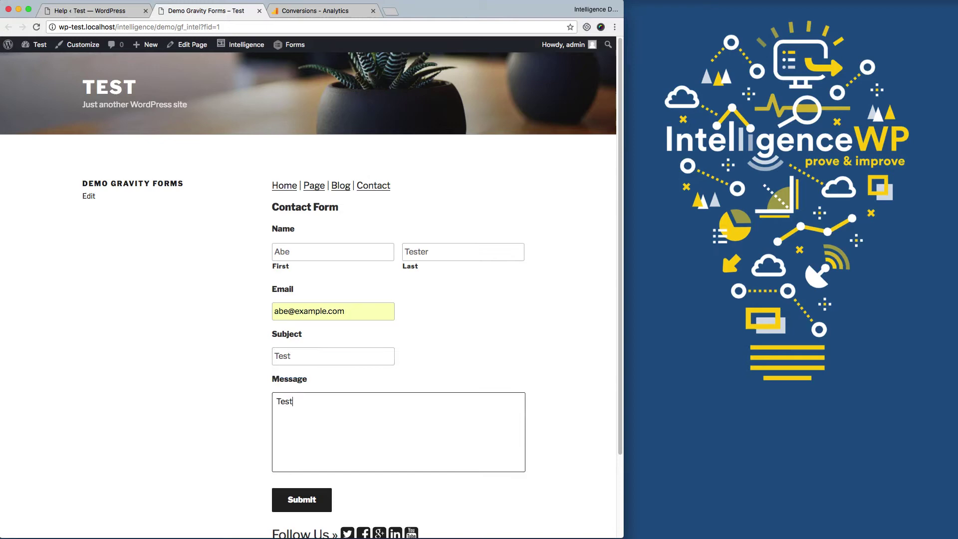
{"action": "left_click", "coordinate": [317, 499]}
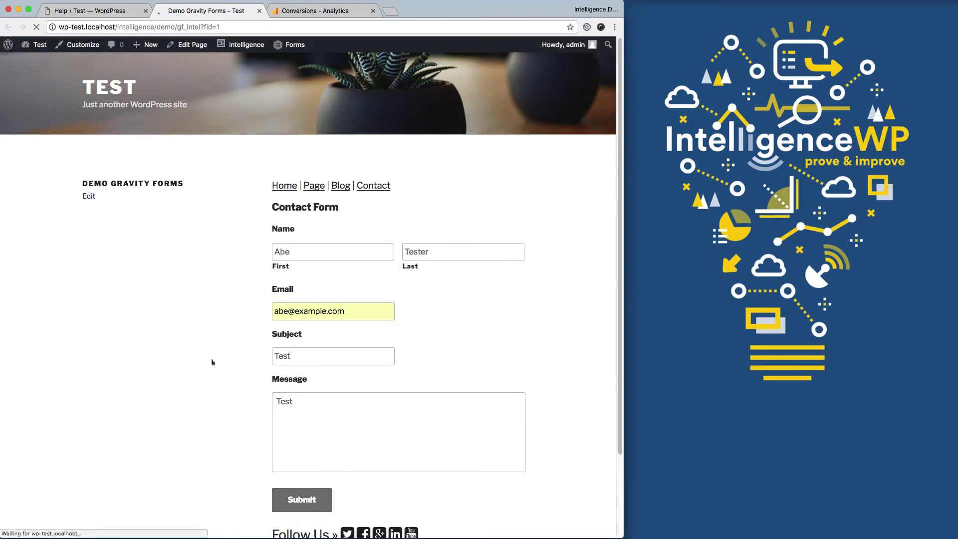
{"action": "left_click", "coordinate": [309, 13]}
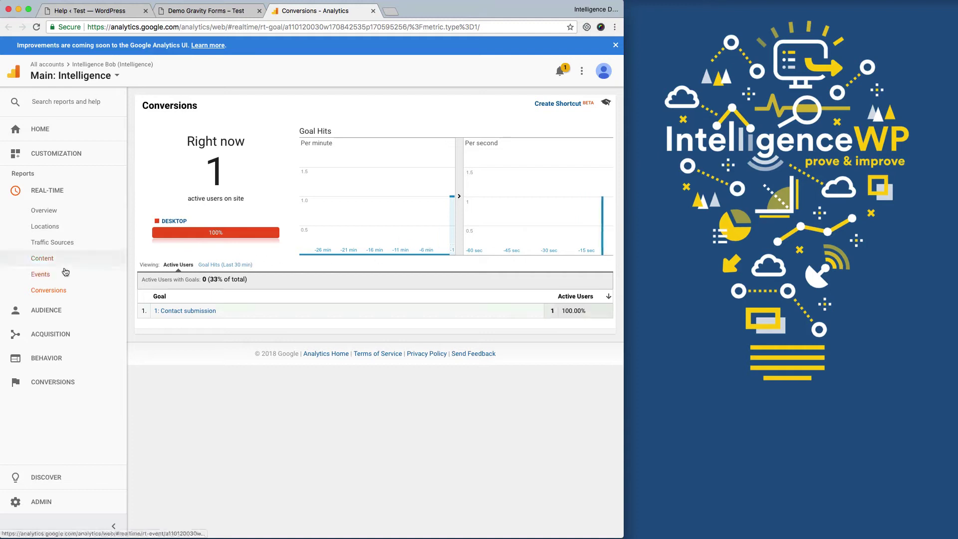
{"action": "left_click", "coordinate": [34, 276]}
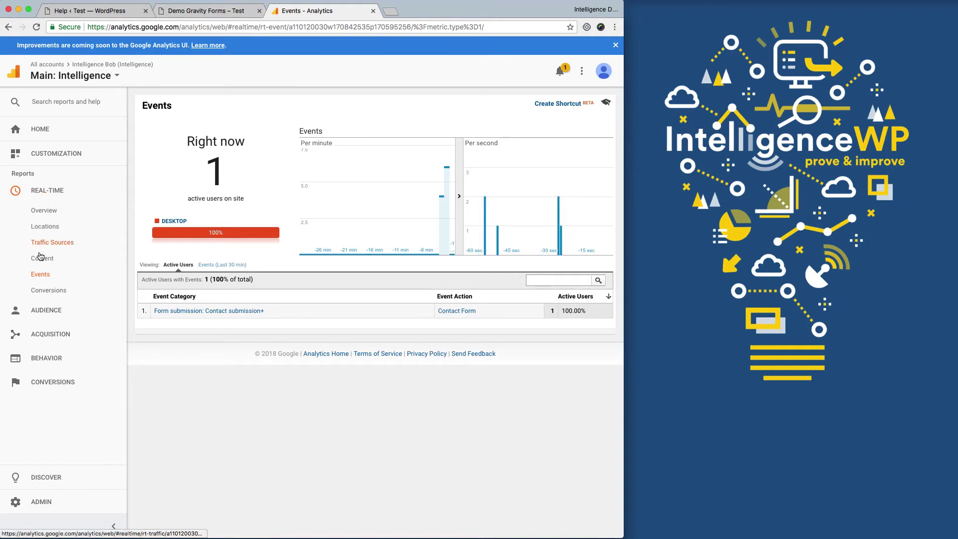
{"action": "left_click", "coordinate": [48, 290]}
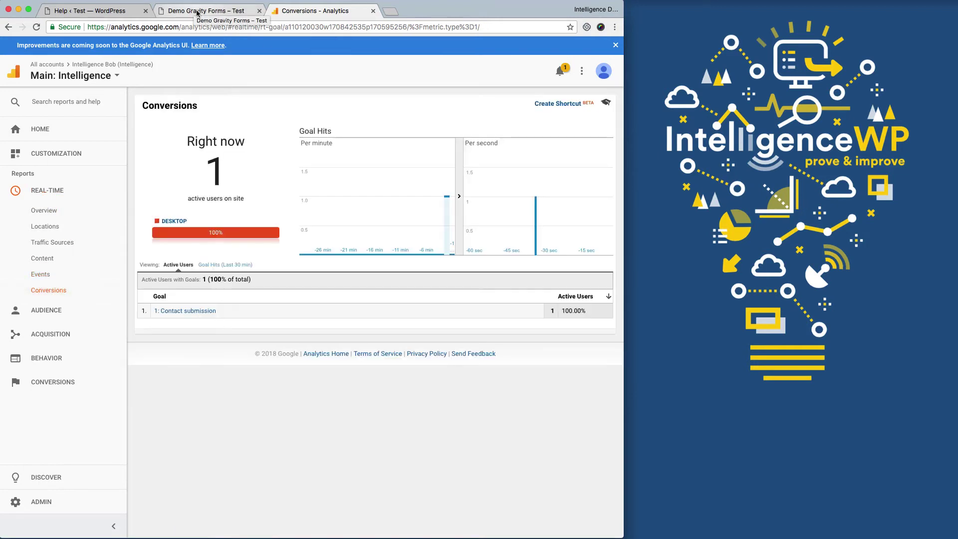
Step: Return to the Gravity Forms demo help page, then open the Forms list and edit Newsletter Signup
{"action": "left_click", "coordinate": [199, 11]}
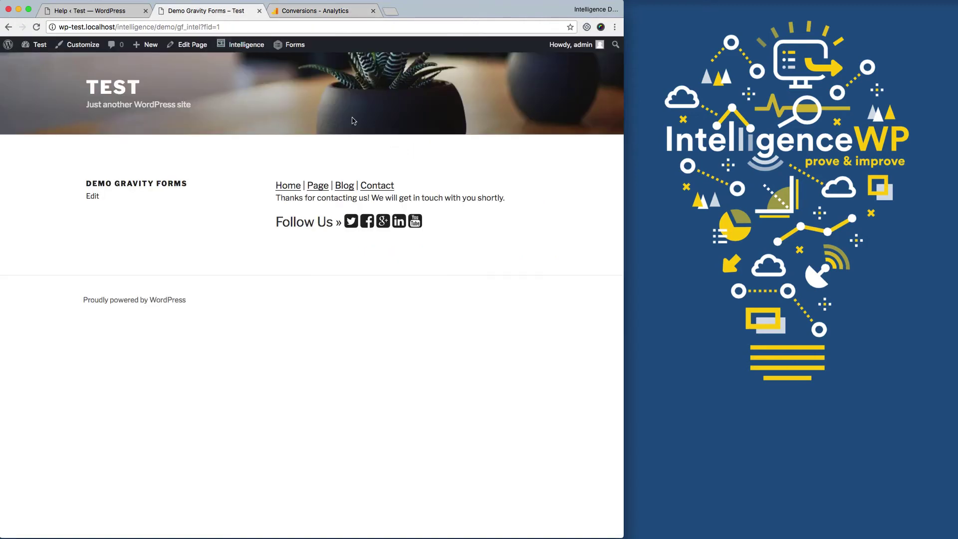
{"action": "left_click", "coordinate": [82, 11]}
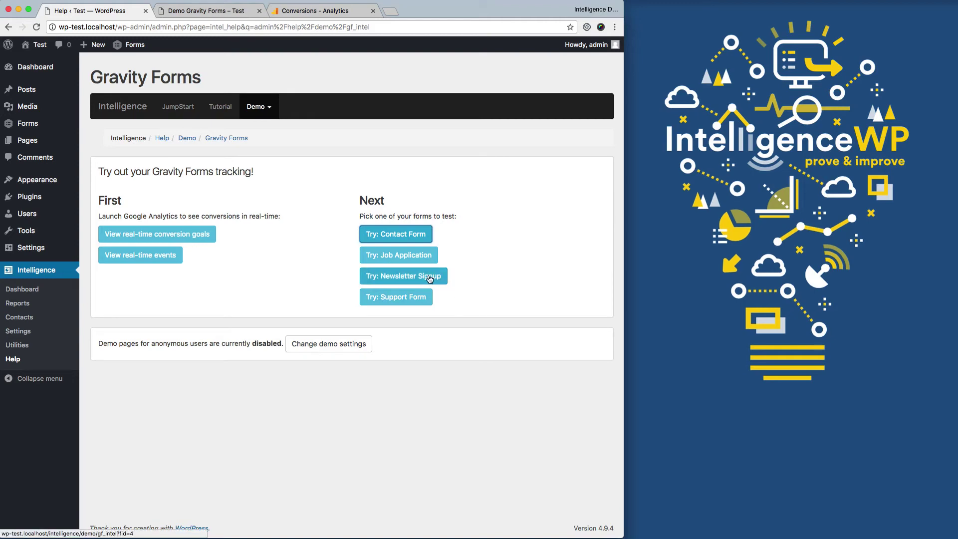
{"action": "left_click", "coordinate": [239, 293]}
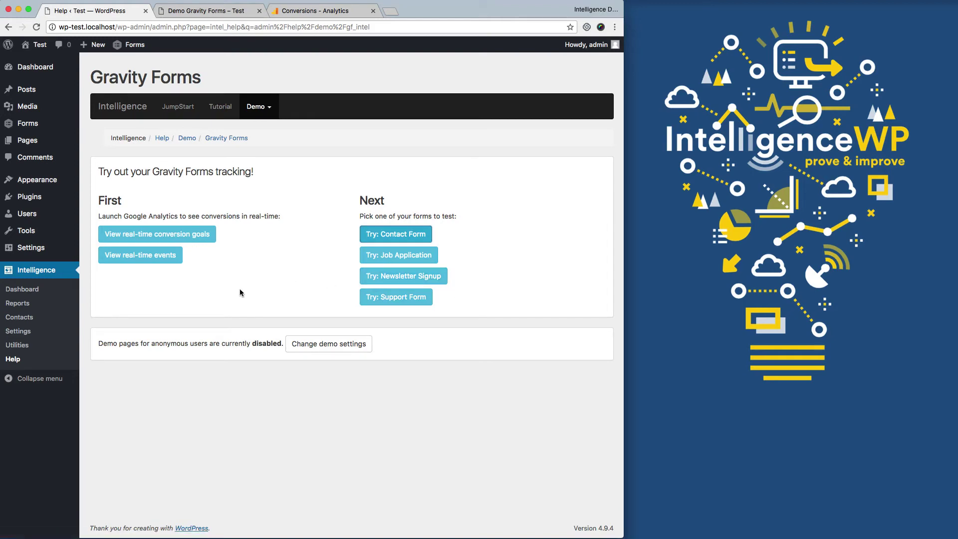
{"action": "left_click", "coordinate": [26, 127]}
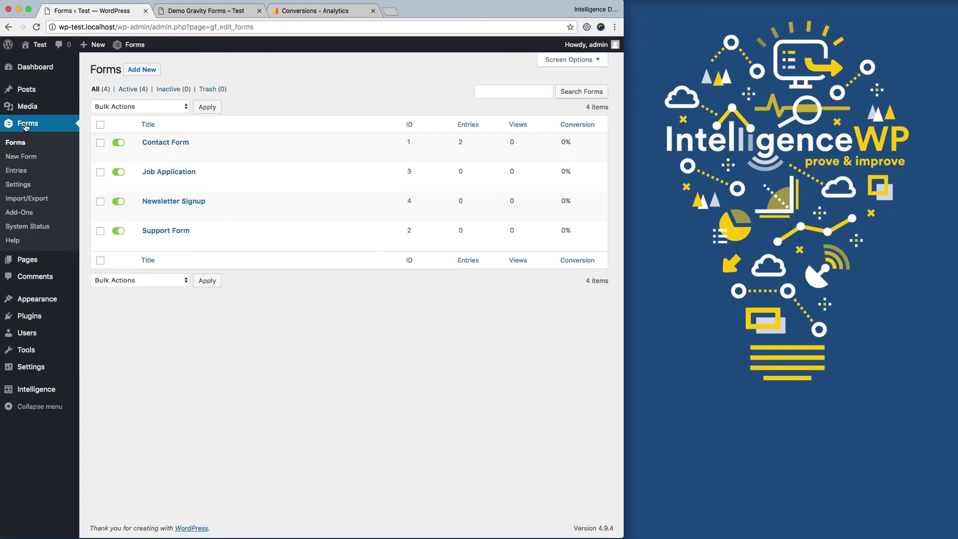
{"action": "left_click", "coordinate": [149, 214]}
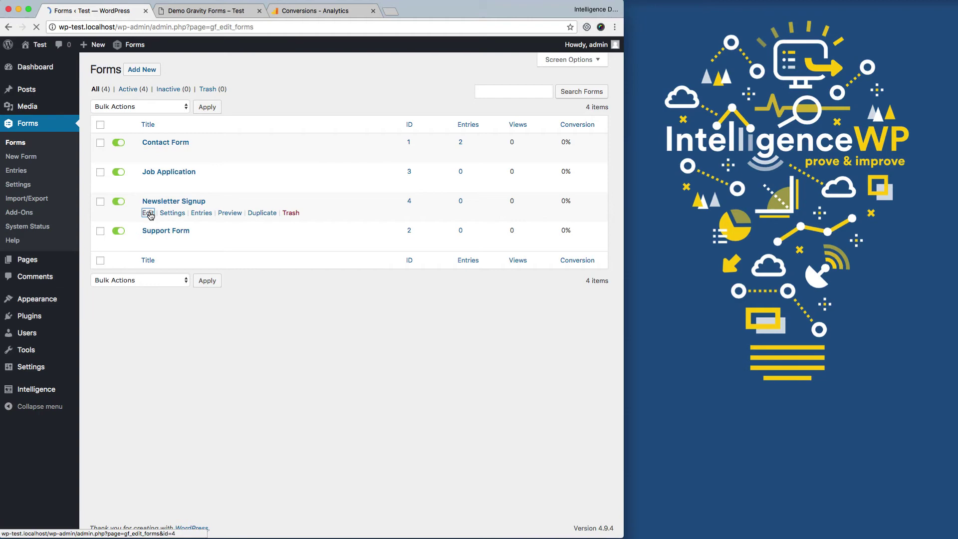
Step: Open the Newsletter Signup form's Intelligence settings and review the submission goal choices
{"action": "mouse_move", "coordinate": [154, 102]}
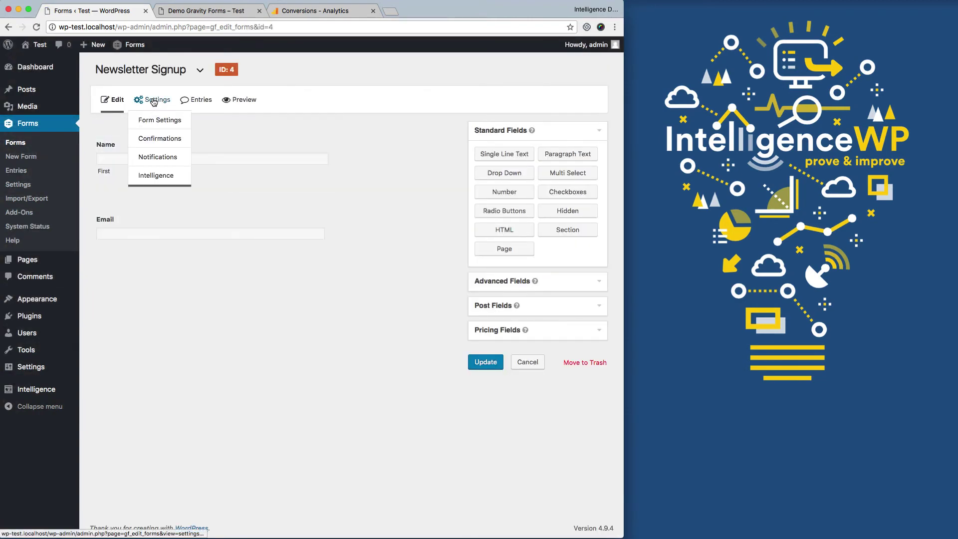
{"action": "left_click", "coordinate": [157, 175]}
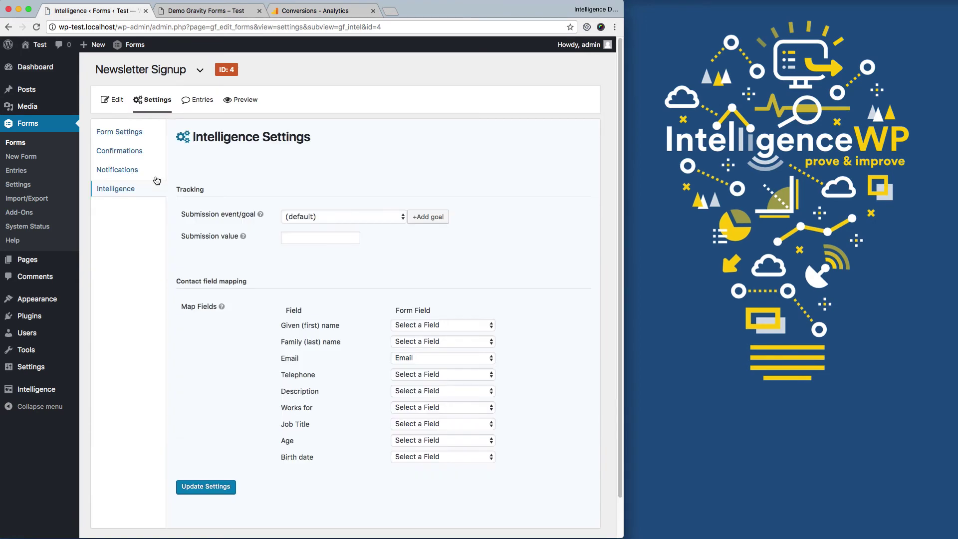
{"action": "left_click", "coordinate": [350, 218]}
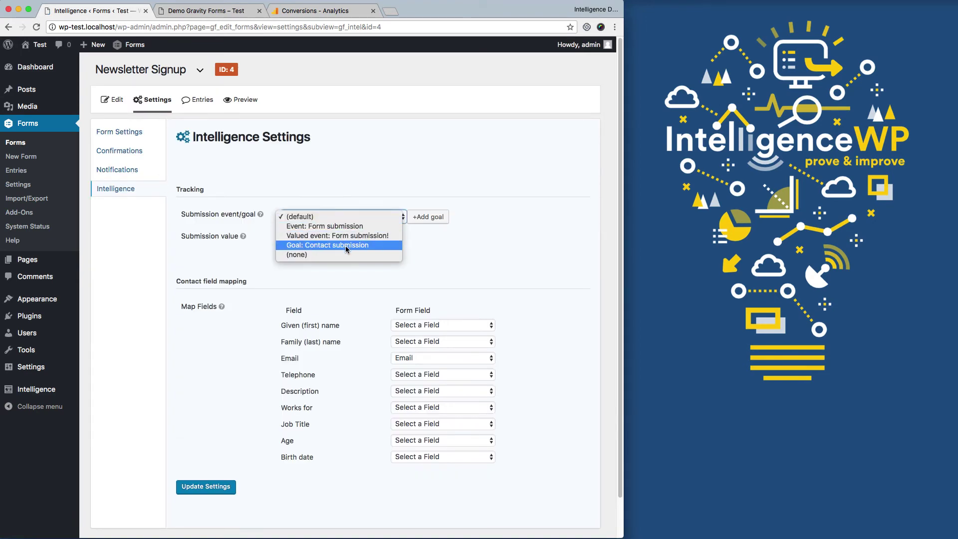
{"action": "left_click", "coordinate": [419, 245]}
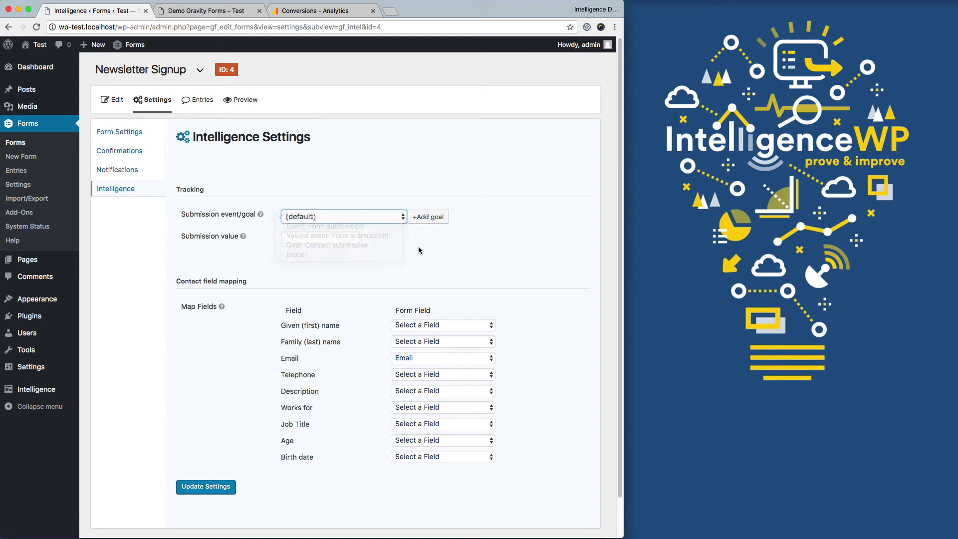
Step: Add a new goal titled 'Newsletter signup'
{"action": "left_click", "coordinate": [424, 219]}
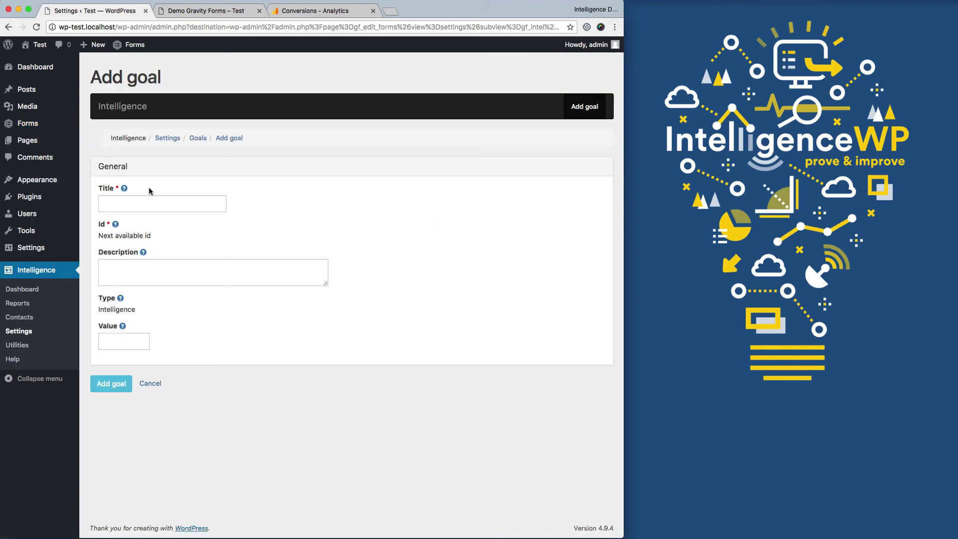
{"action": "left_click", "coordinate": [143, 203]}
{"action": "type", "text": "N"}
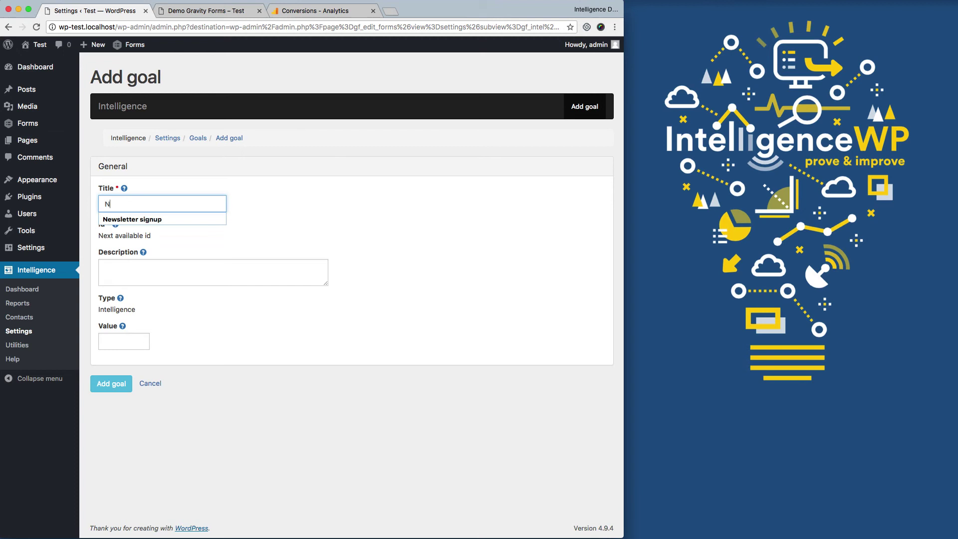
{"action": "type", "text": "ew"}
{"action": "key", "text": "Down"}
{"action": "key", "text": "Return"}
{"action": "key", "text": "Tab"}
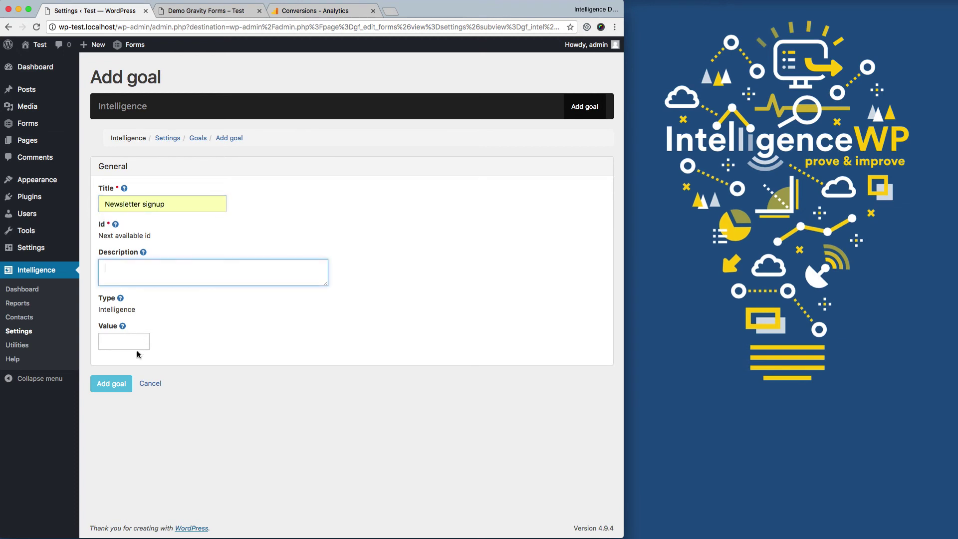
{"action": "left_click", "coordinate": [112, 384]}
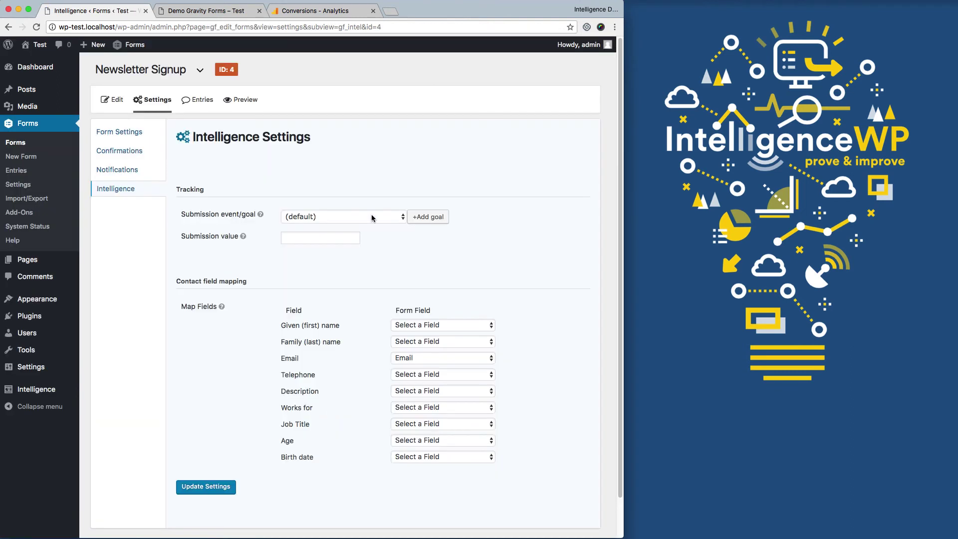
Step: Set the form's submission goal to 'Goal: Newsletter signup' and update the settings
{"action": "left_click", "coordinate": [372, 219]}
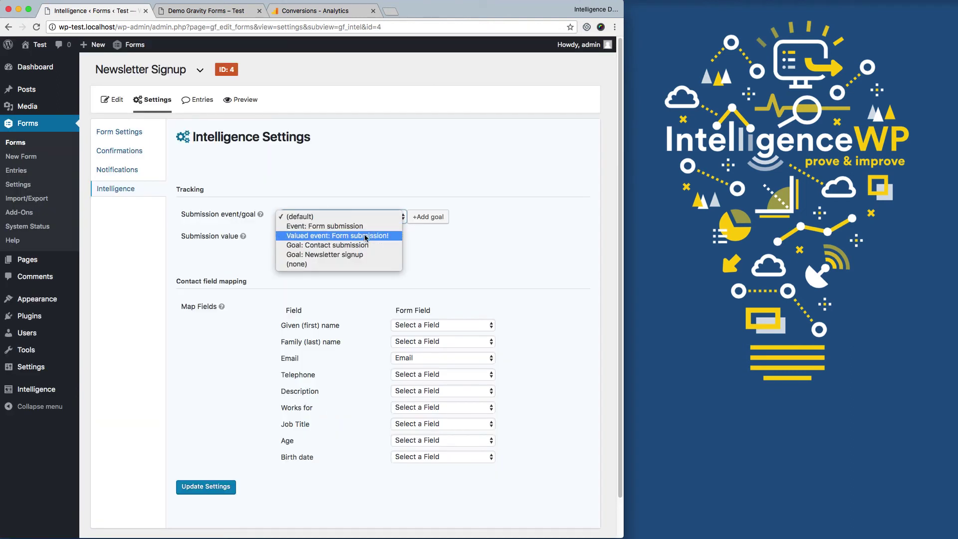
{"action": "left_click", "coordinate": [358, 255]}
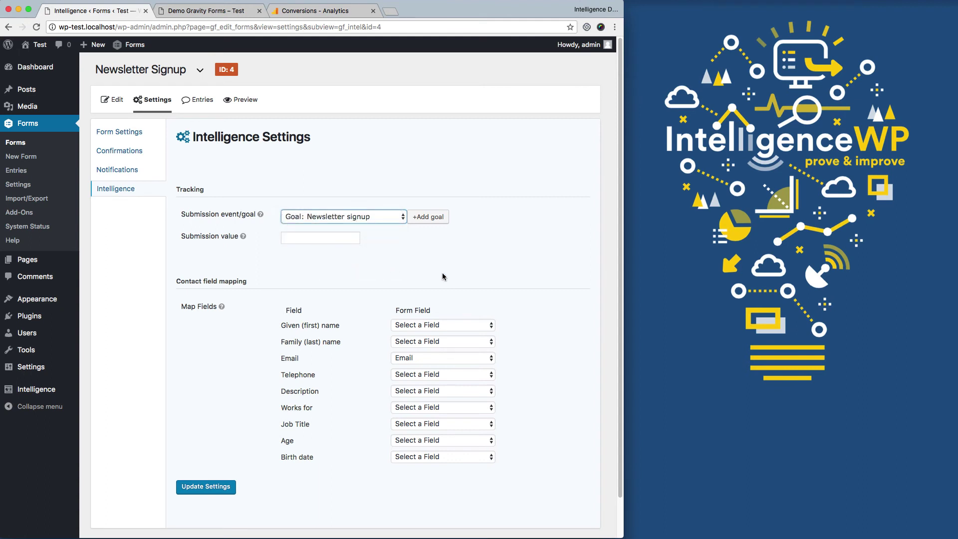
{"action": "left_click", "coordinate": [201, 489]}
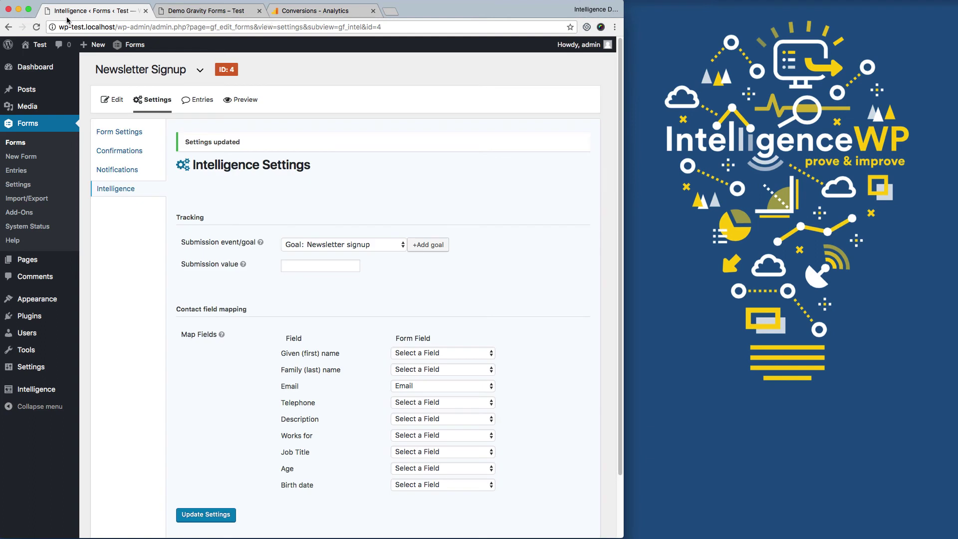
Step: Go back three pages to the Gravity Forms tracking demo page
{"action": "left_click", "coordinate": [8, 27]}
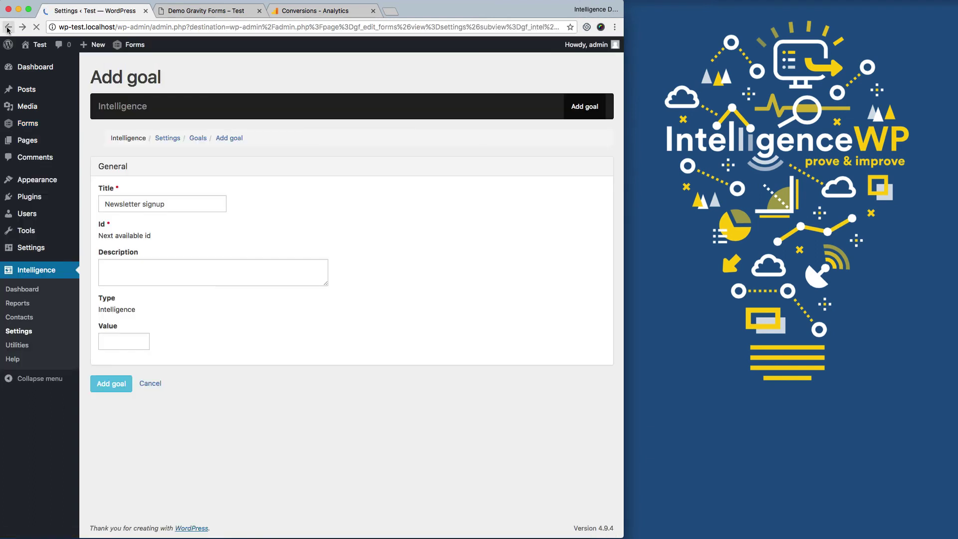
{"action": "left_click", "coordinate": [8, 27]}
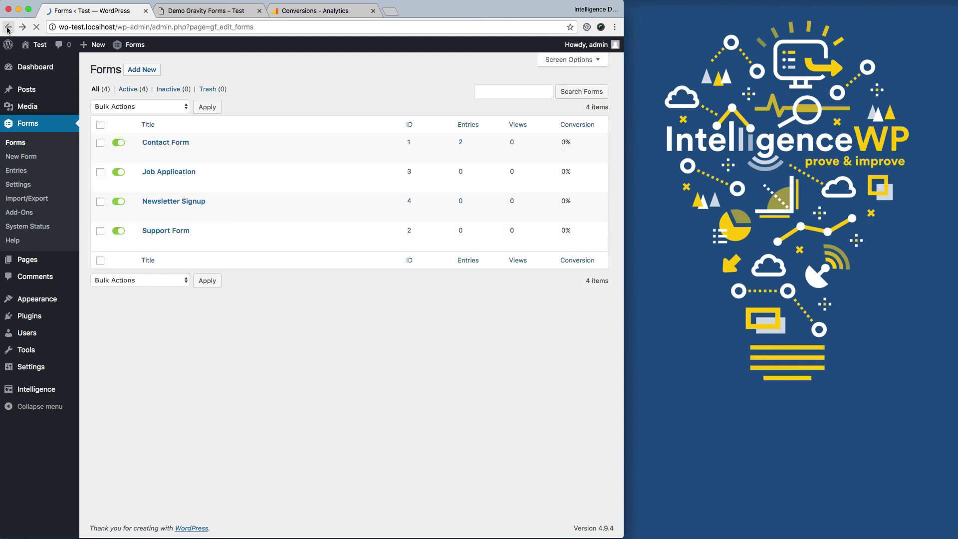
{"action": "left_click", "coordinate": [8, 28]}
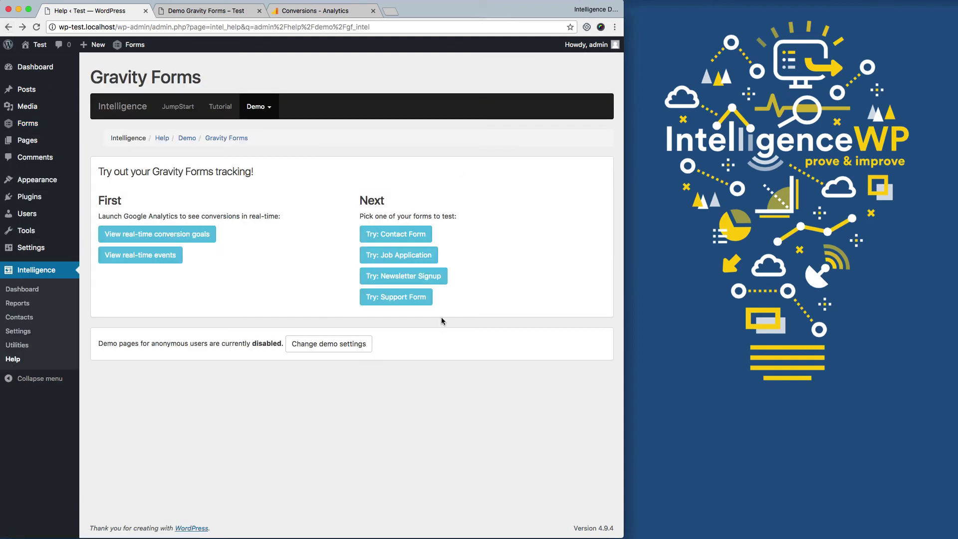
Step: Fill the Newsletter Signup form with a first name and the suggested e-mail, then submit it
{"action": "left_click", "coordinate": [422, 277]}
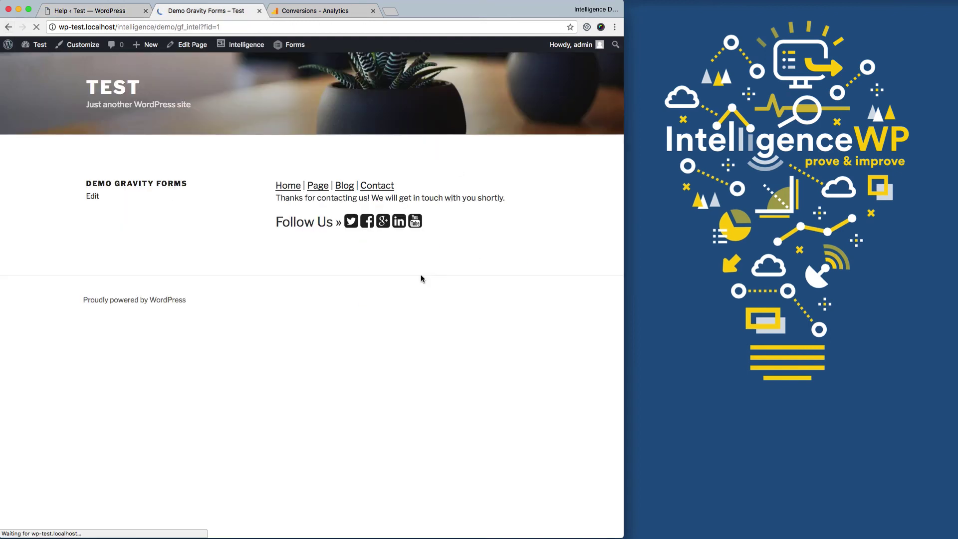
{"action": "left_click", "coordinate": [341, 252]}
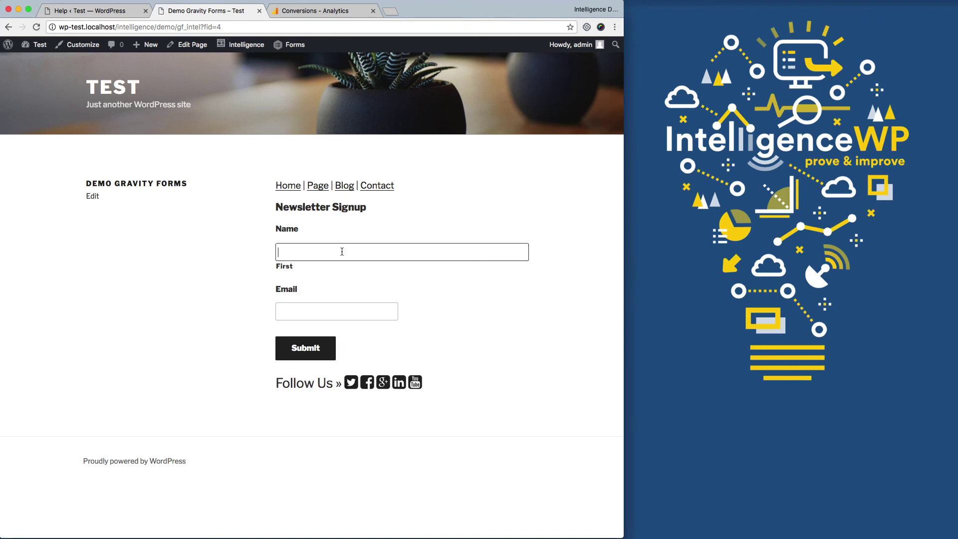
{"action": "type", "text": "Abe"}
{"action": "key", "text": "Tab"}
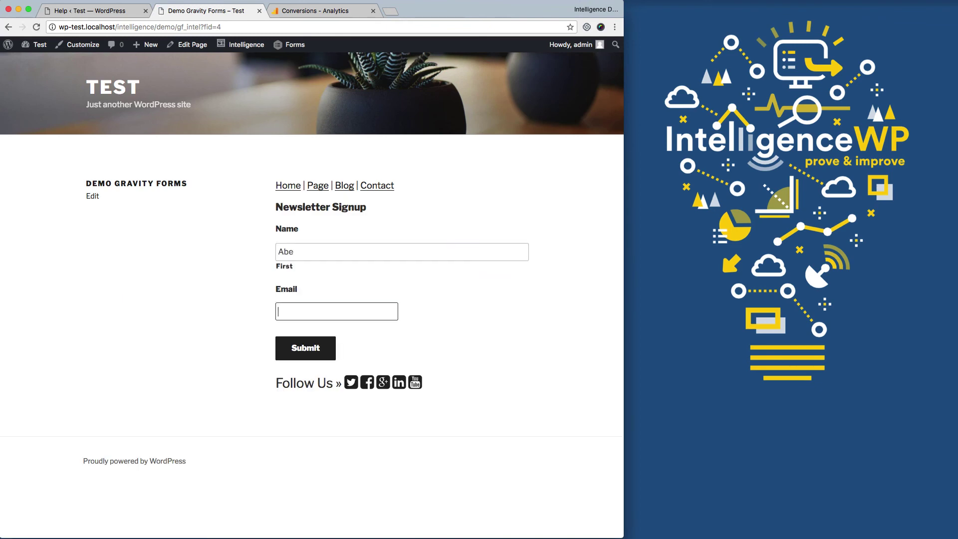
{"action": "type", "text": "a"}
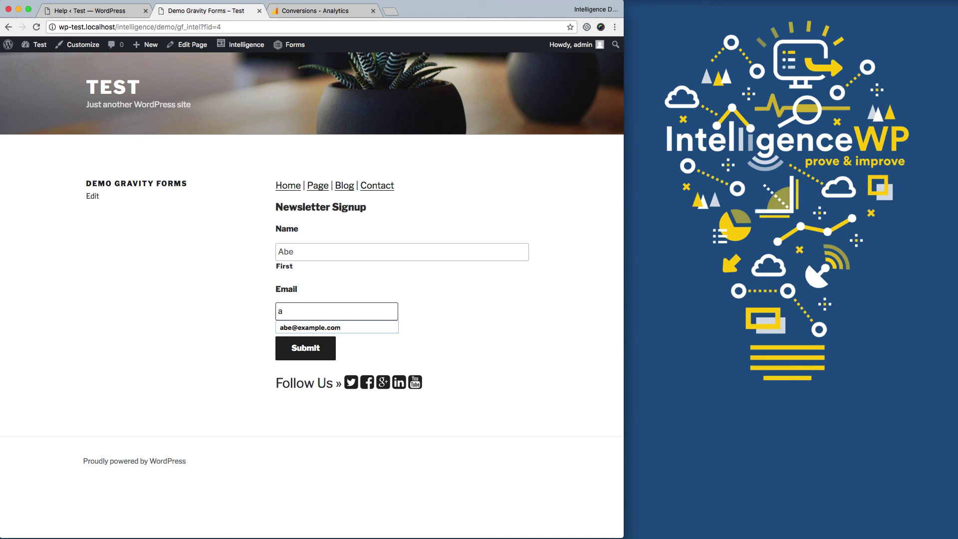
{"action": "key", "text": "Down"}
{"action": "key", "text": "Return"}
{"action": "left_click", "coordinate": [302, 349]}
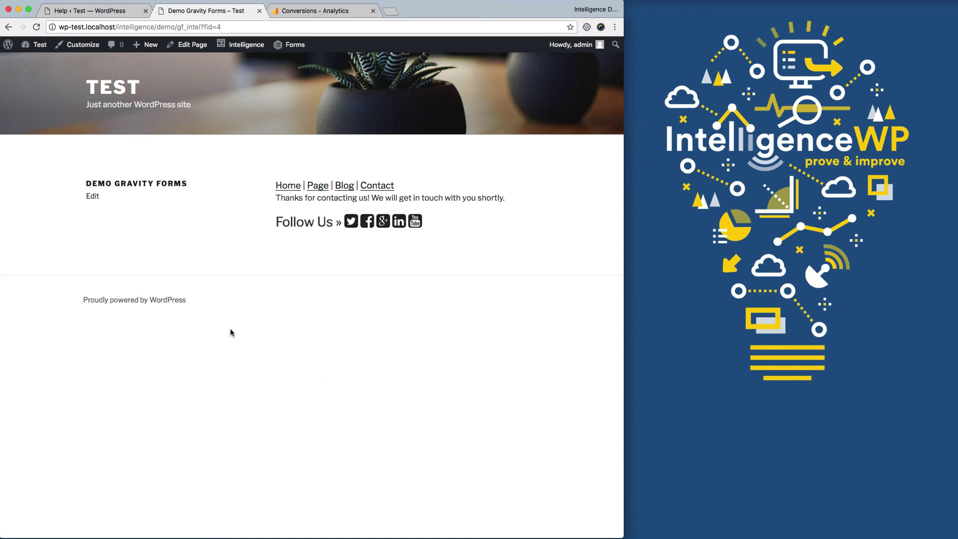
Step: Reload the Google Analytics real-time Conversions report to check for the Newsletter signup goal
{"action": "left_click", "coordinate": [320, 11]}
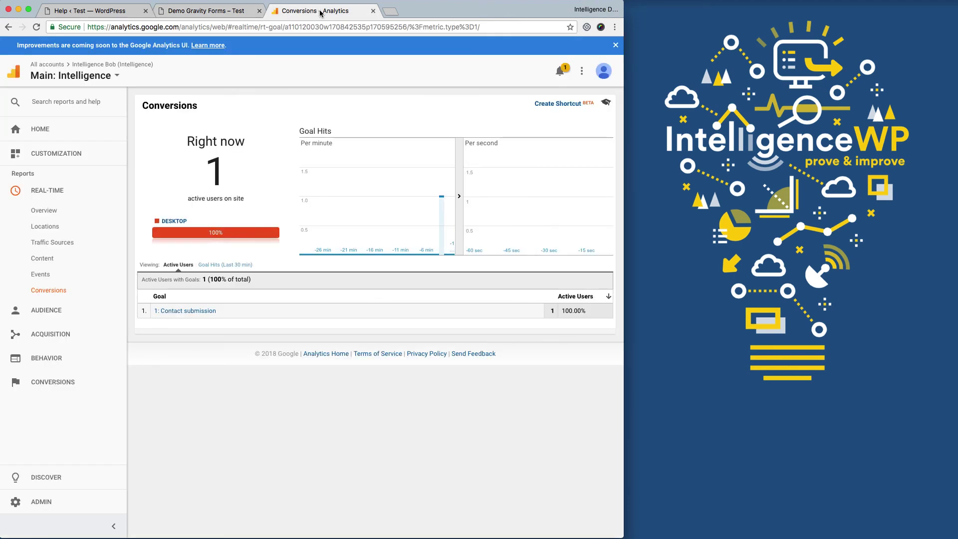
{"action": "left_click", "coordinate": [36, 27]}
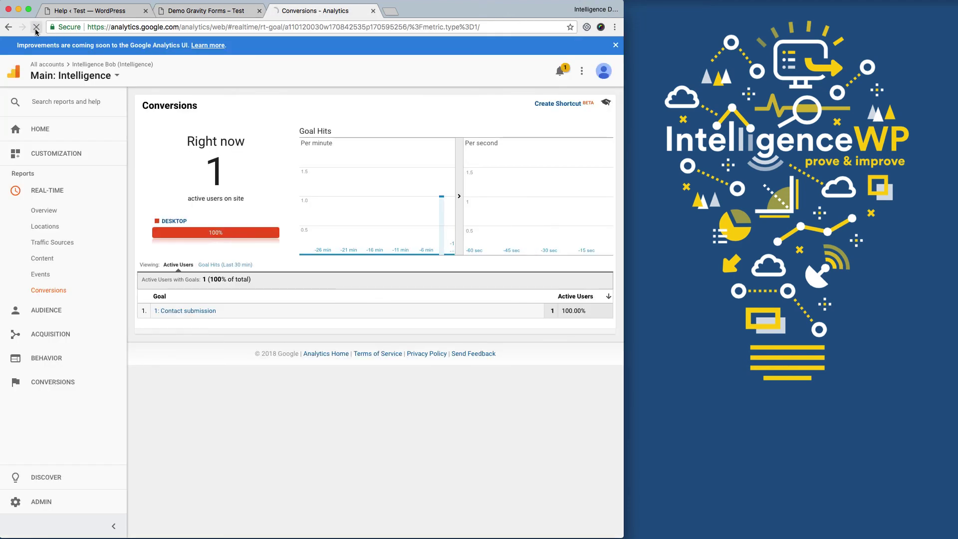